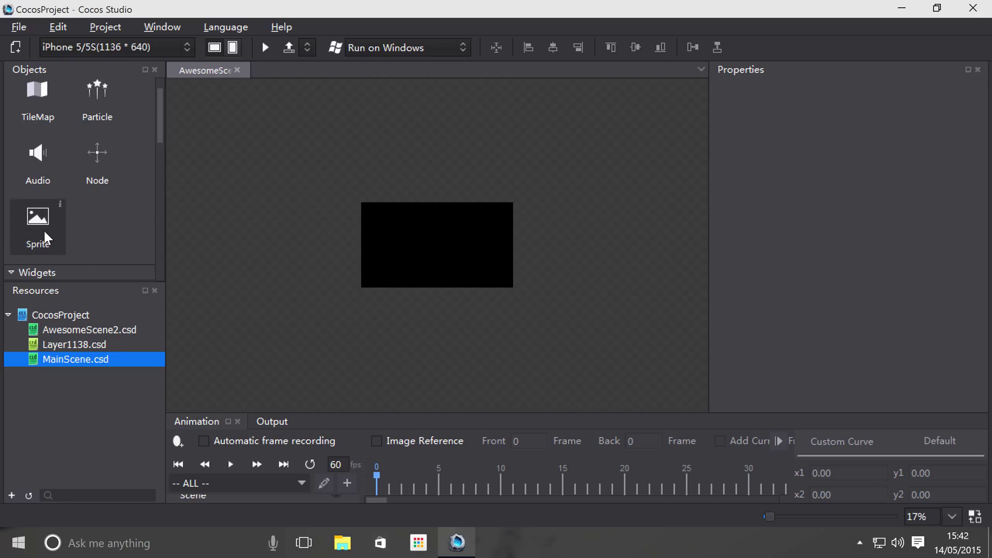
Drop a Sprite near the canvas top-centre as Sprite_3 and select it to view its Feature properties.
{"action": "left_click_drag", "start_coordinate": [33, 234], "coordinate": [430, 226]}
{"action": "scroll", "coordinate": [440, 247], "scroll_direction": "up", "scroll_amount": 6}
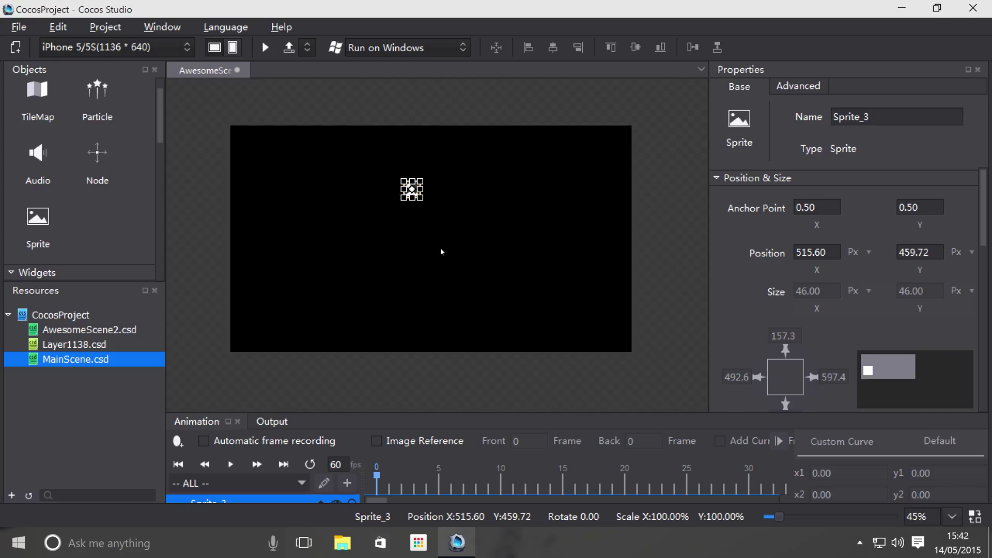
{"action": "left_click", "coordinate": [433, 240]}
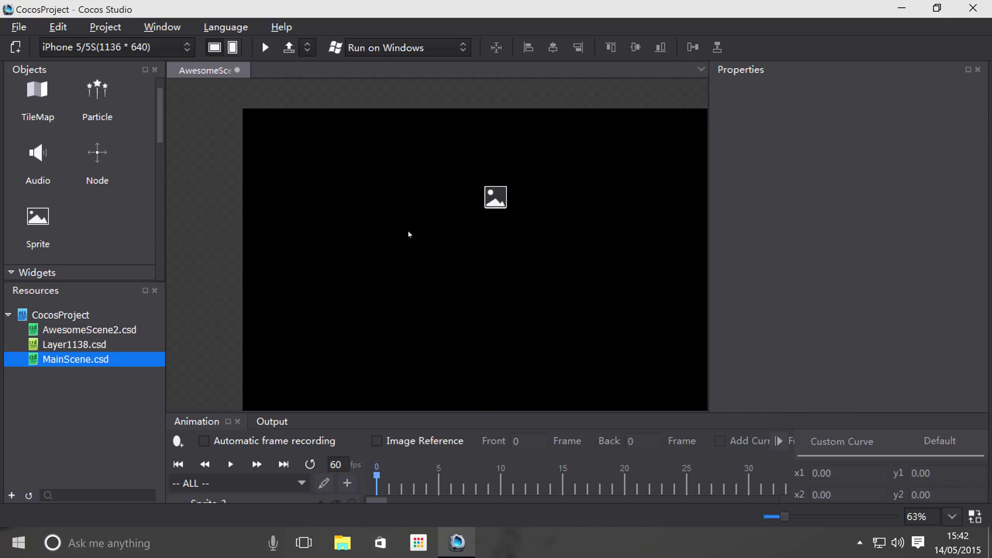
{"action": "left_click", "coordinate": [456, 171]}
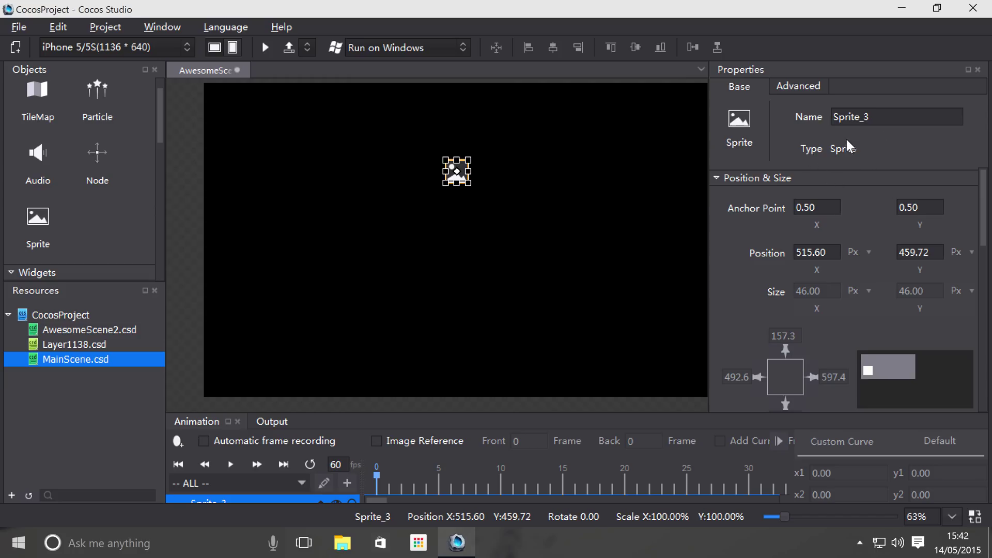
{"action": "scroll", "coordinate": [848, 204], "scroll_direction": "down", "scroll_amount": 10}
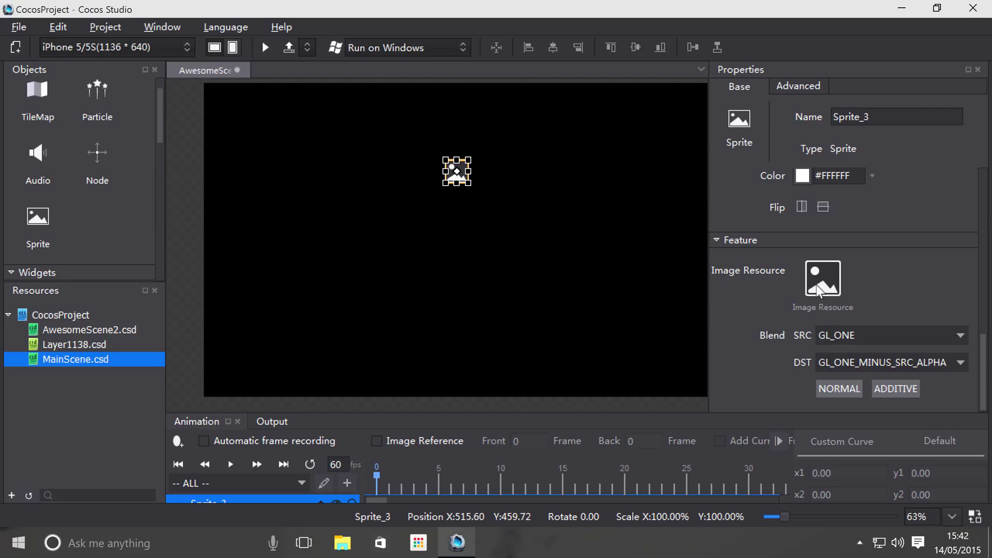
Load ps4-wallpaper.jpg from the Desktop as Sprite_3's image resource.
{"action": "left_click", "coordinate": [487, 195]}
{"action": "left_click", "coordinate": [451, 174]}
{"action": "left_click", "coordinate": [818, 286]}
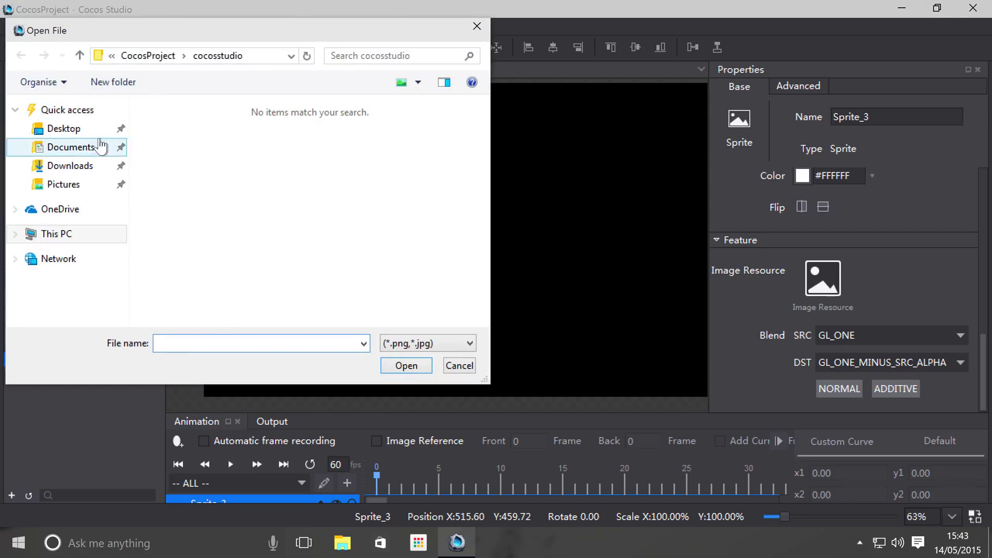
{"action": "left_click", "coordinate": [108, 127]}
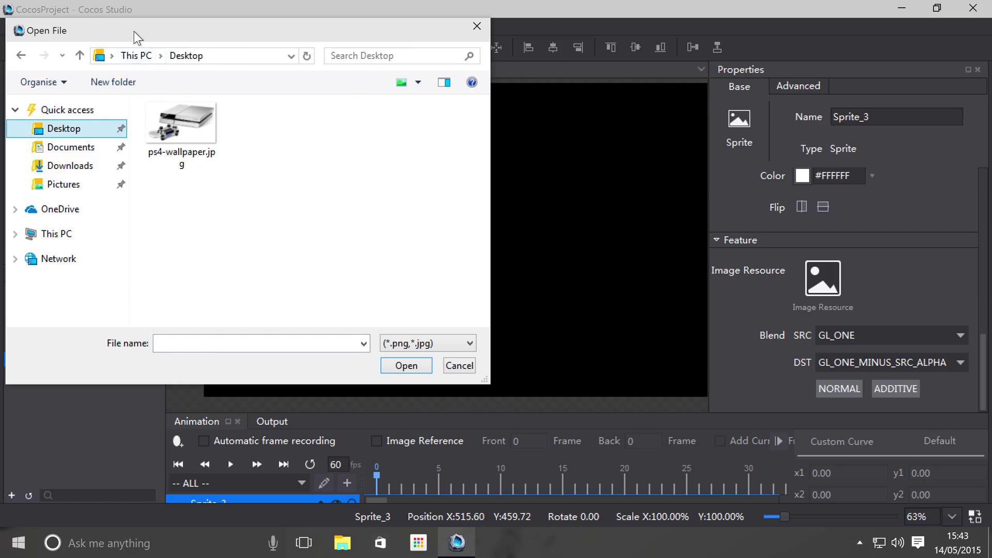
{"action": "left_click_drag", "start_coordinate": [136, 31], "coordinate": [291, 71]}
{"action": "left_click", "coordinate": [339, 181]}
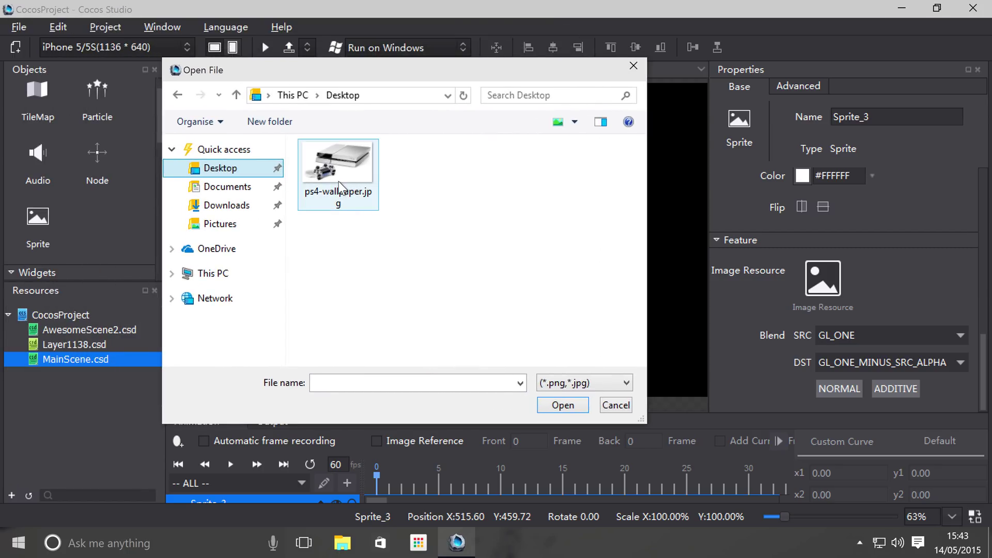
{"action": "double_click", "coordinate": [339, 181]}
{"action": "mouse_move", "coordinate": [57, 376]}
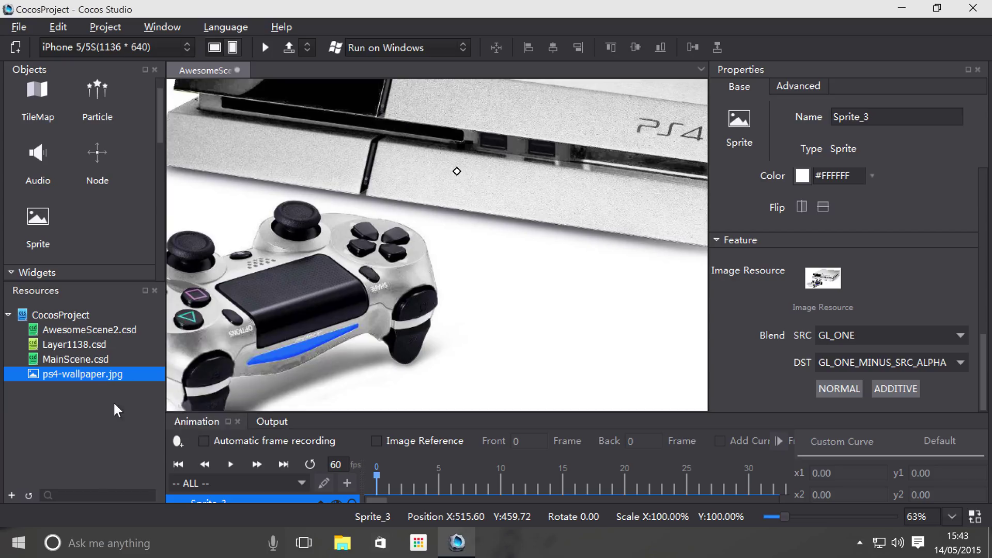
Zoom the canvas out to 21% and drag the wallpaper sprite to X 584.31, Y 381.86.
{"action": "mouse_move", "coordinate": [114, 370]}
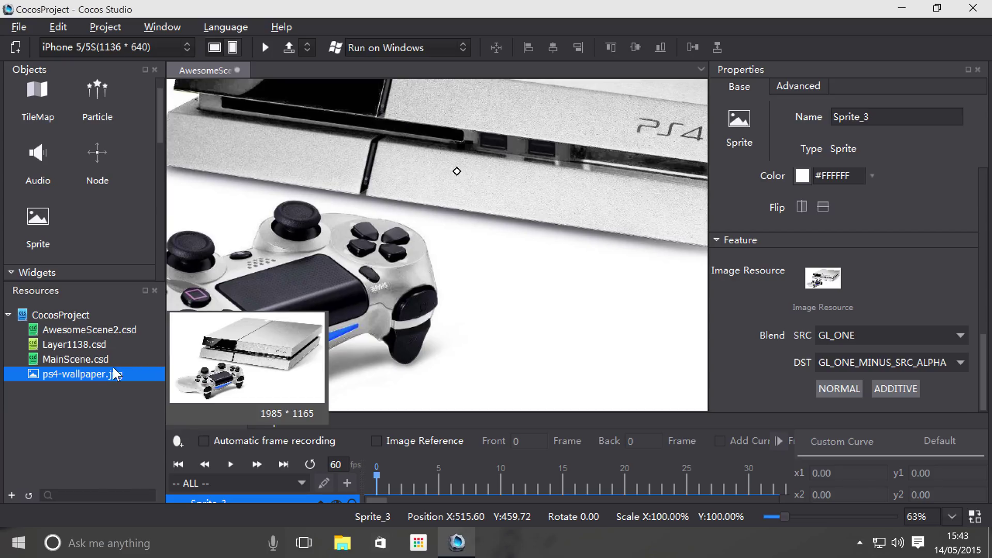
{"action": "scroll", "coordinate": [462, 238], "scroll_direction": "down", "scroll_amount": 5}
{"action": "left_click_drag", "start_coordinate": [440, 260], "coordinate": [412, 273]}
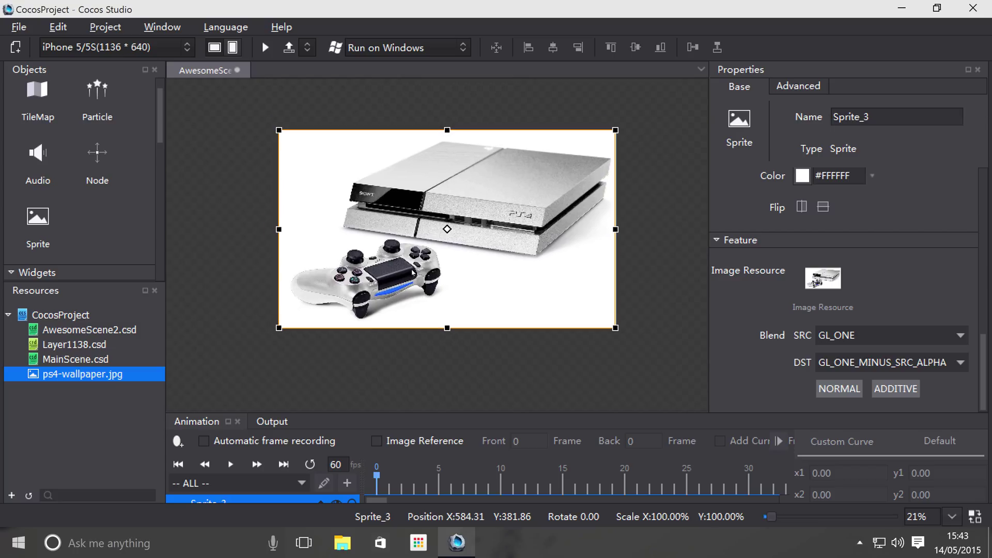
Rename the sprite to ps4-wallpaper.jpg using the image's copied file name.
{"action": "right_click", "coordinate": [817, 283]}
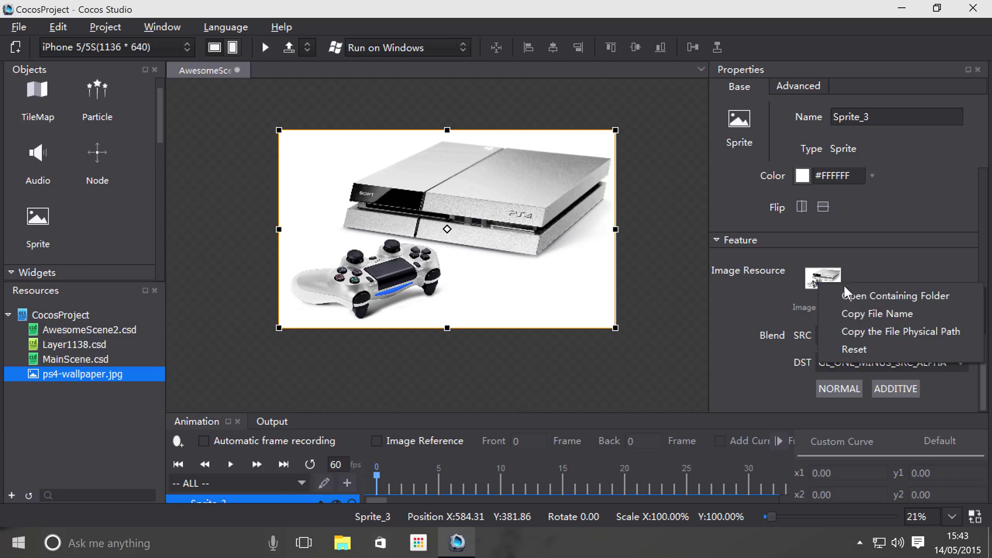
{"action": "left_click", "coordinate": [842, 293]}
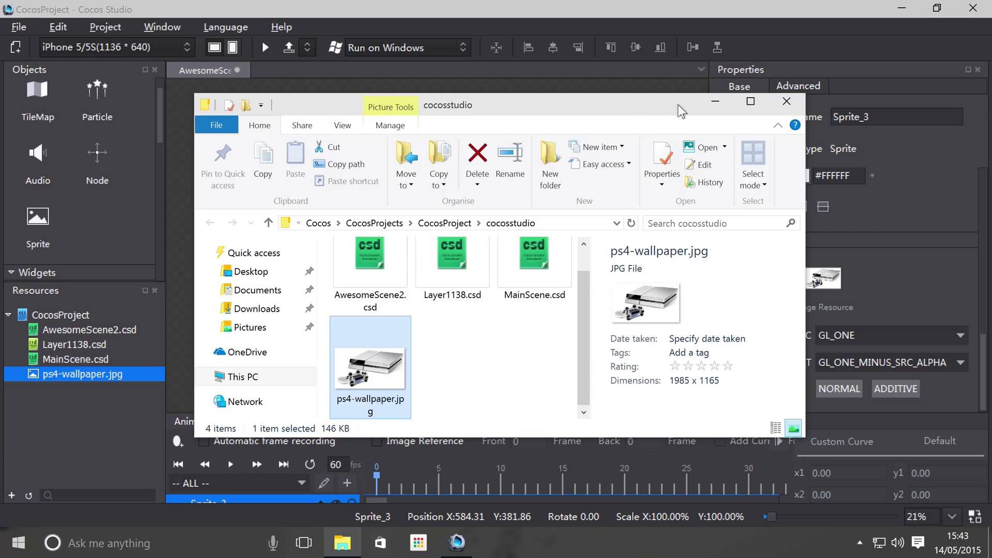
{"action": "left_click", "coordinate": [782, 104]}
{"action": "right_click", "coordinate": [823, 279]}
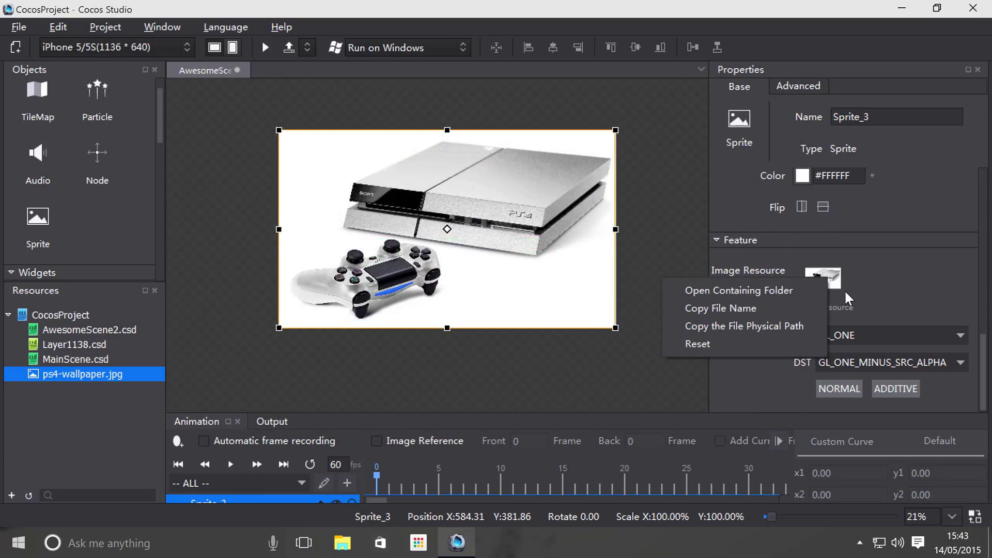
{"action": "left_click", "coordinate": [774, 309]}
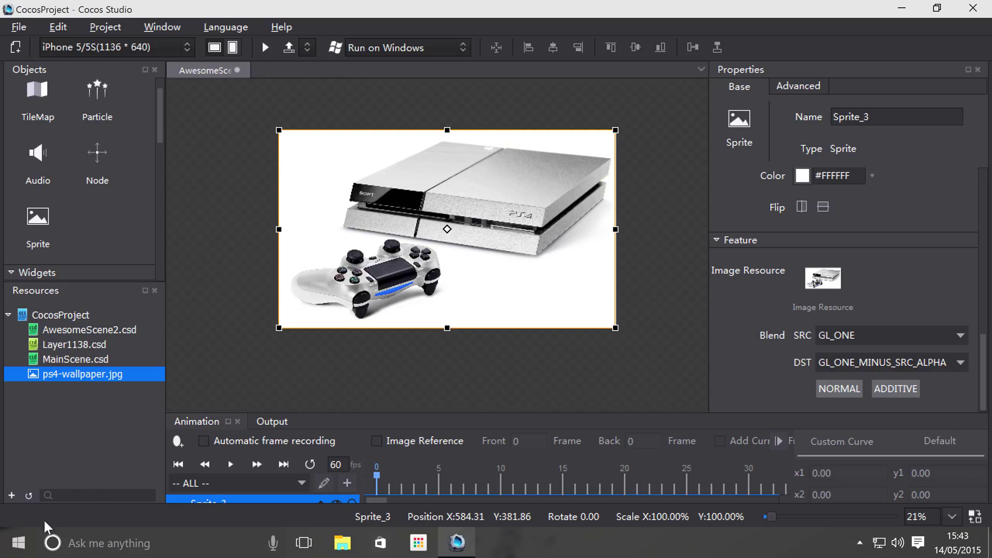
{"action": "left_click", "coordinate": [875, 112]}
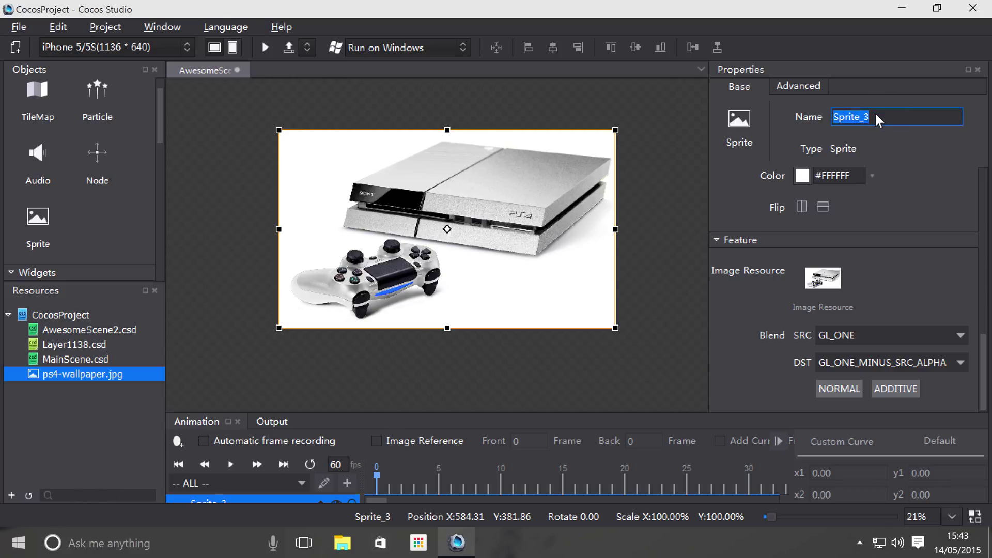
{"action": "type", "text": "ps4-wallpaper.jpg"}
{"action": "key", "text": "Return"}
Collapse and re-expand the Feature properties group.
{"action": "left_click", "coordinate": [895, 239]}
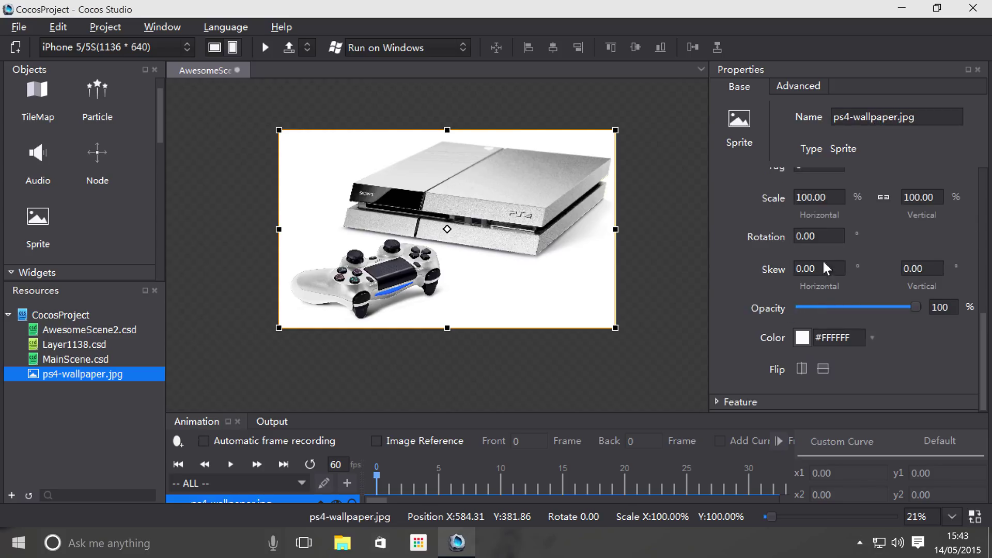
{"action": "scroll", "coordinate": [824, 311], "scroll_direction": "up", "scroll_amount": 3}
{"action": "scroll", "coordinate": [630, 331], "scroll_direction": "down", "scroll_amount": 3}
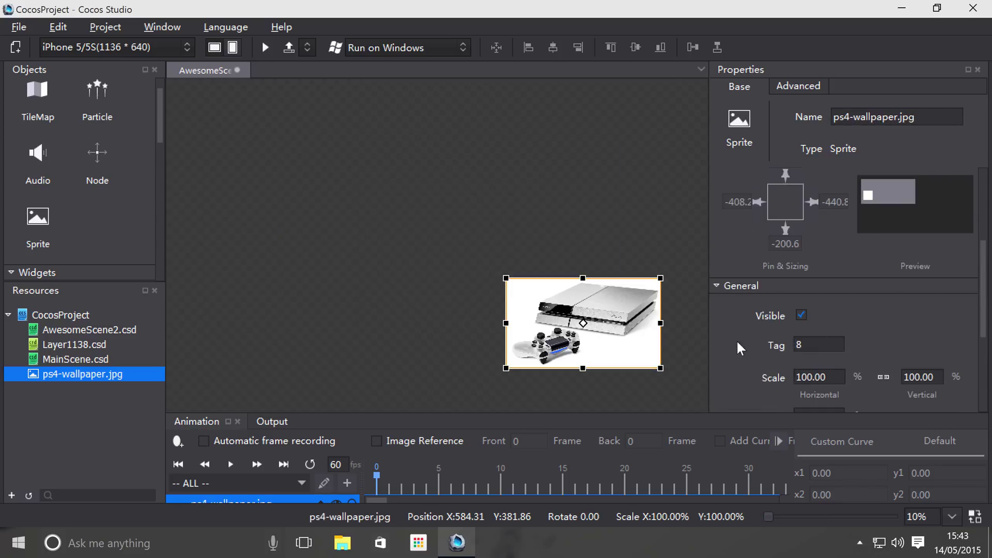
{"action": "scroll", "coordinate": [820, 293], "scroll_direction": "down", "scroll_amount": 3}
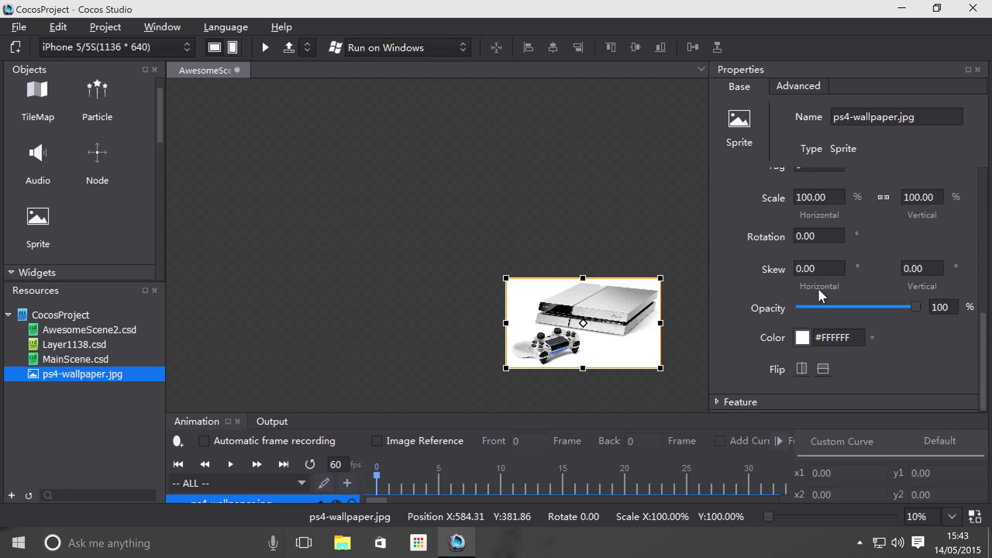
{"action": "left_click", "coordinate": [725, 402]}
Pan the view so the wallpaper sprite fills the editor, and reselect it.
{"action": "left_click", "coordinate": [460, 281]}
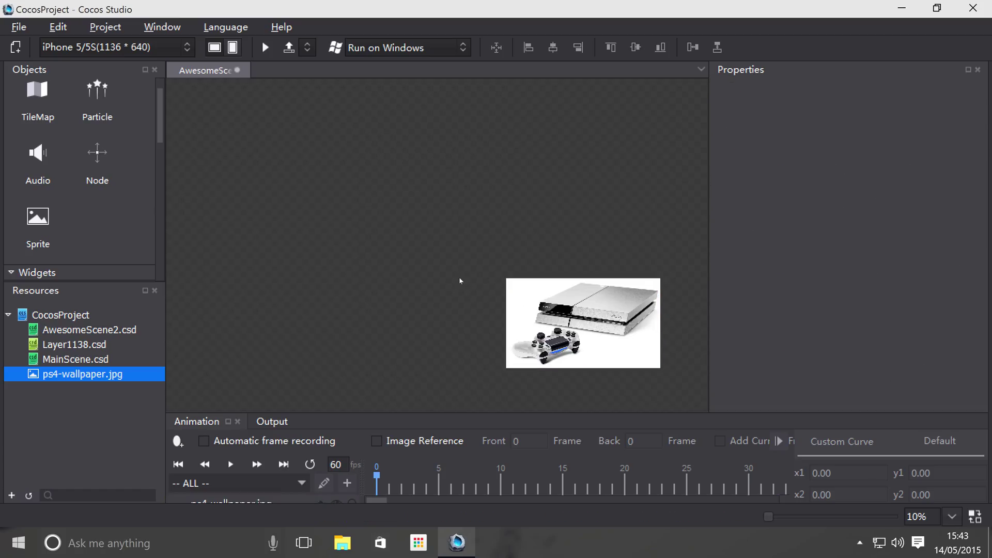
{"action": "scroll", "coordinate": [460, 281], "scroll_direction": "up", "scroll_amount": 3}
{"action": "middle_click_drag", "start_coordinate": [596, 329], "coordinate": [149, 148]}
{"action": "left_click", "coordinate": [540, 197]}
{"action": "scroll", "coordinate": [739, 366], "scroll_direction": "down", "scroll_amount": 5}
Rename the sprite to its image's full file path, then reset its image to the default placeholder.
{"action": "right_click", "coordinate": [814, 270]}
{"action": "left_click", "coordinate": [840, 316]}
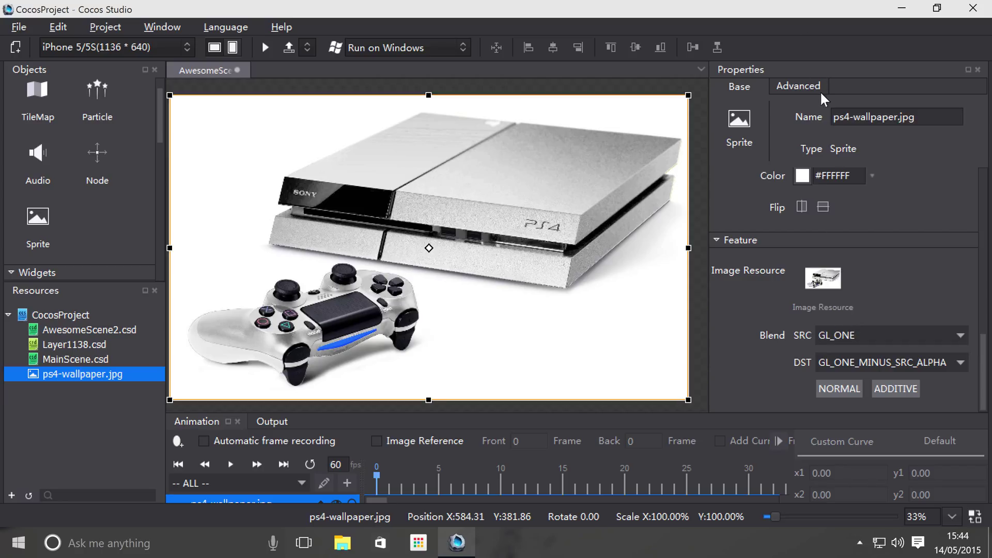
{"action": "left_click", "coordinate": [860, 119]}
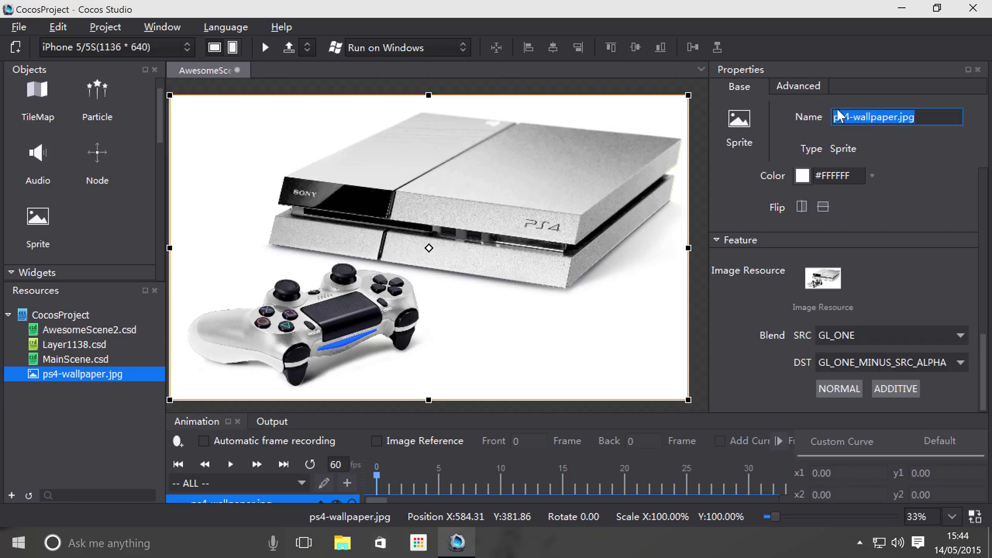
{"action": "key", "text": "ctrl+v"}
{"action": "left_click", "coordinate": [770, 120]}
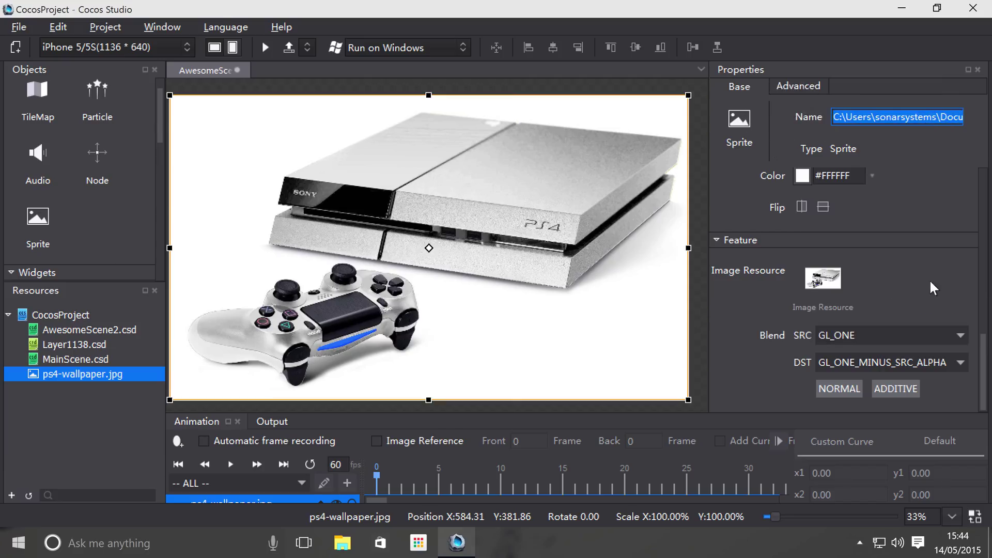
{"action": "right_click", "coordinate": [820, 280]}
{"action": "left_click", "coordinate": [835, 341]}
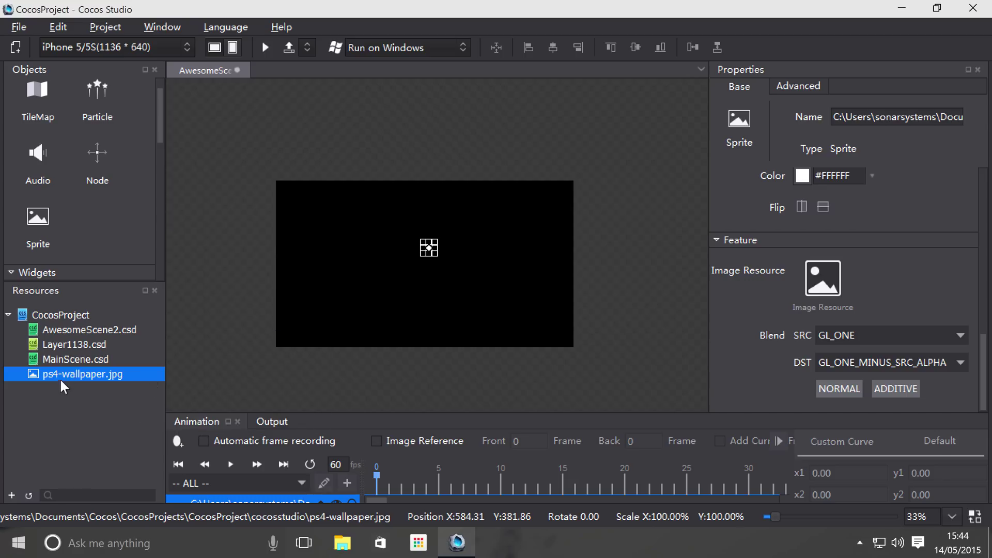
Refresh the Resources list and drop ps4-wallpaper.jpg onto the sprite's Image Resource slot.
{"action": "mouse_move", "coordinate": [60, 375]}
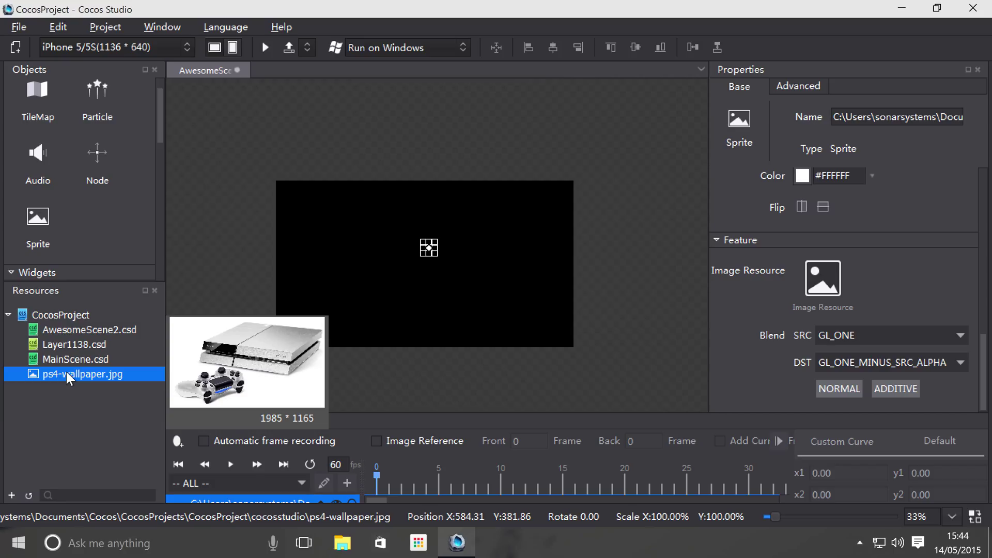
{"action": "right_click", "coordinate": [52, 413]}
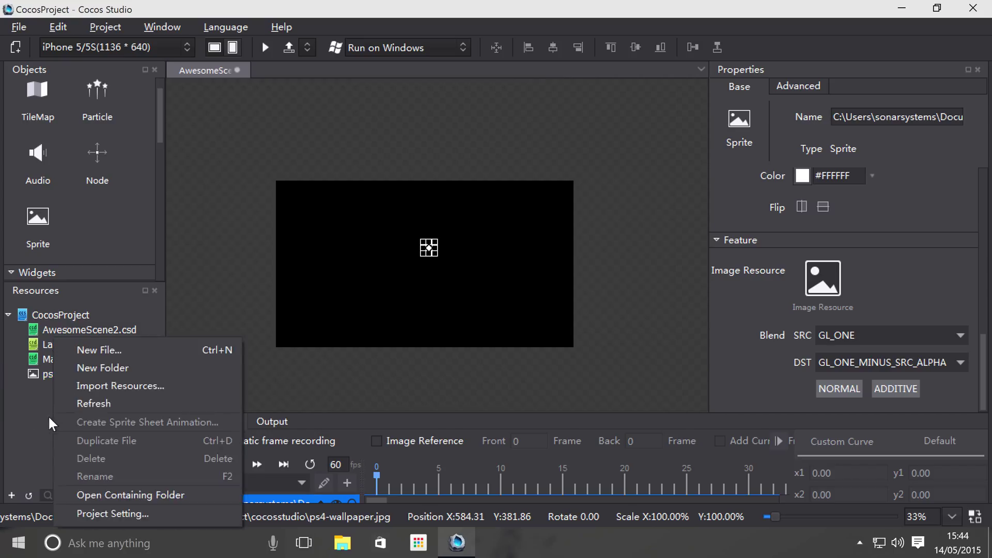
{"action": "left_click", "coordinate": [52, 400]}
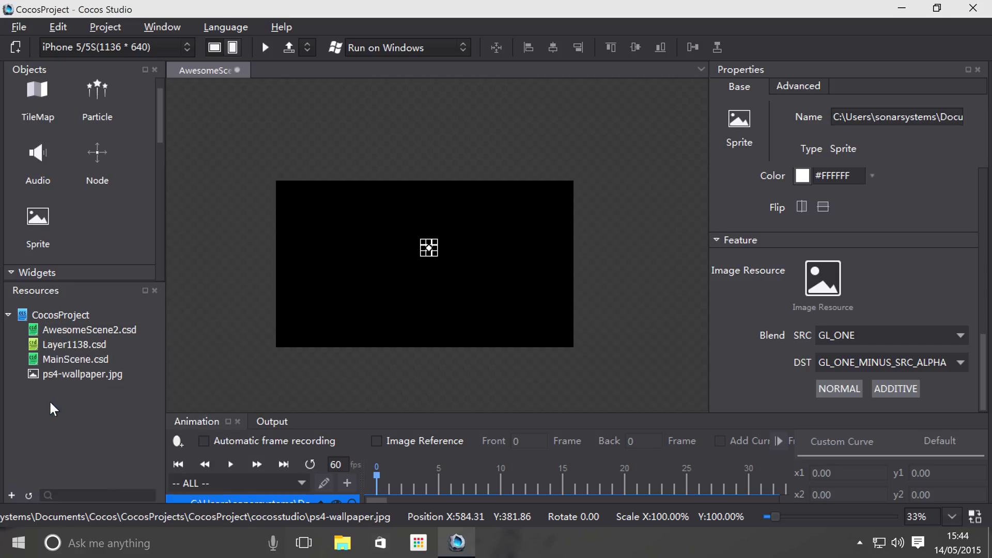
{"action": "left_click_drag", "start_coordinate": [66, 374], "coordinate": [197, 406]}
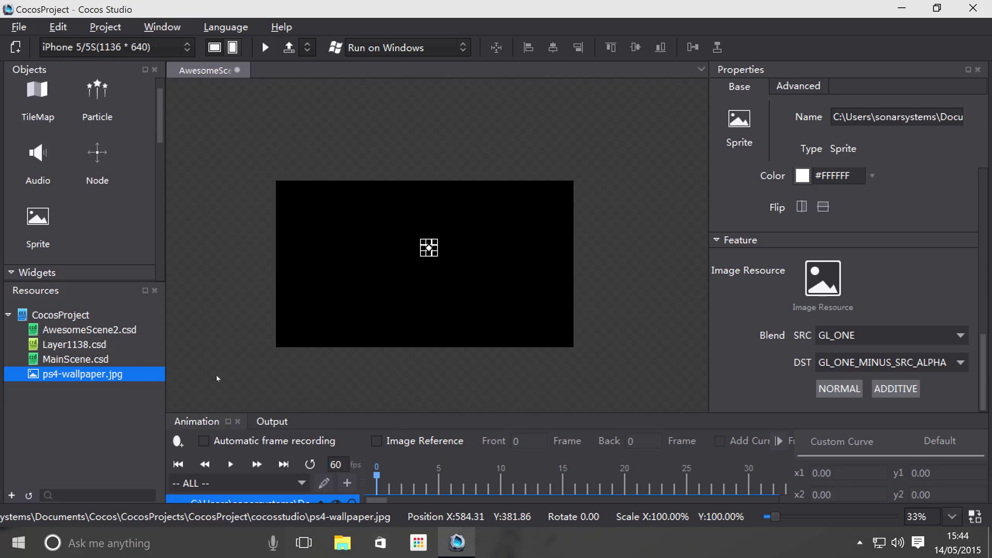
{"action": "left_click_drag", "start_coordinate": [48, 375], "coordinate": [809, 291]}
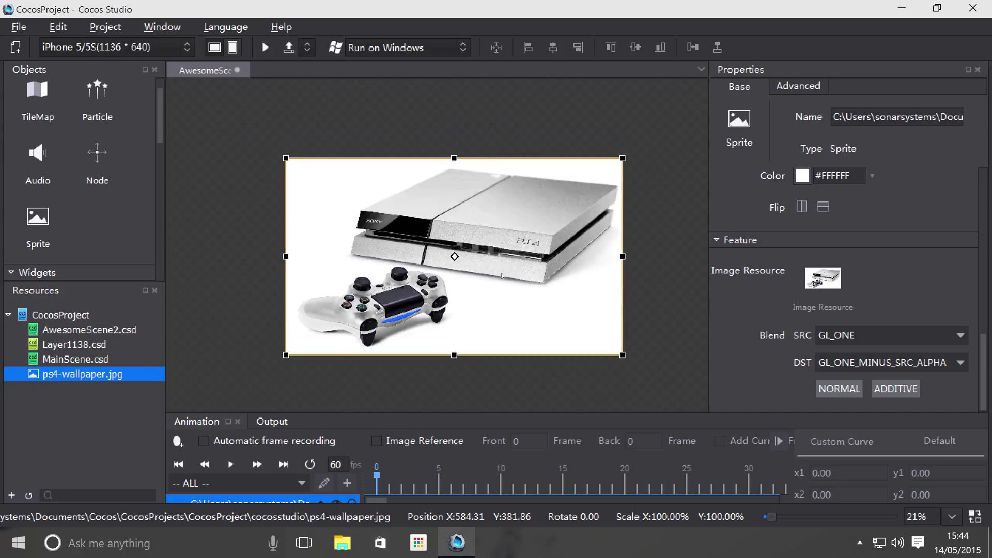
{"action": "scroll", "coordinate": [501, 275], "scroll_direction": "down", "scroll_amount": 2}
{"action": "scroll", "coordinate": [496, 279], "scroll_direction": "up", "scroll_amount": 3}
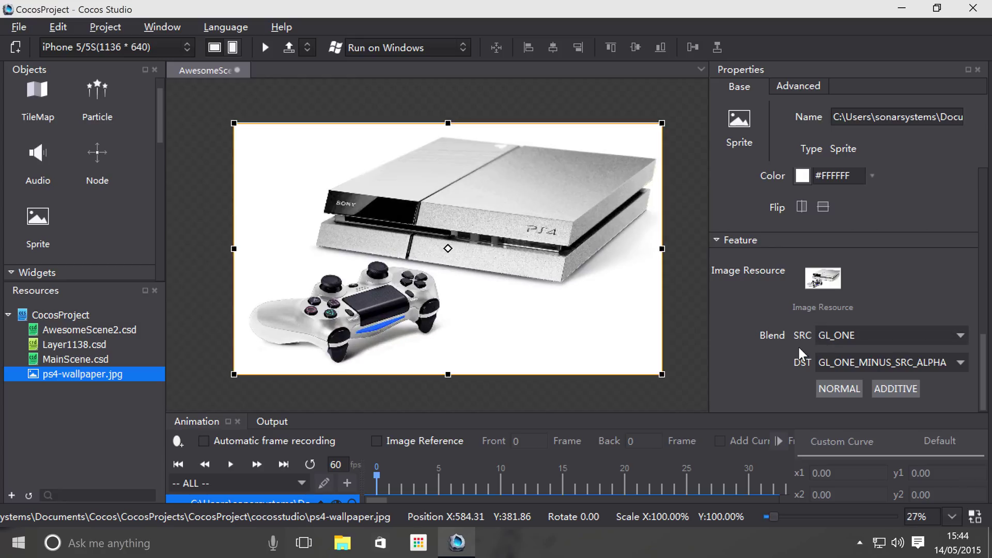
Inspect the Blend SRC and DST dropdowns, keeping GL_ONE as the source.
{"action": "left_click", "coordinate": [839, 335]}
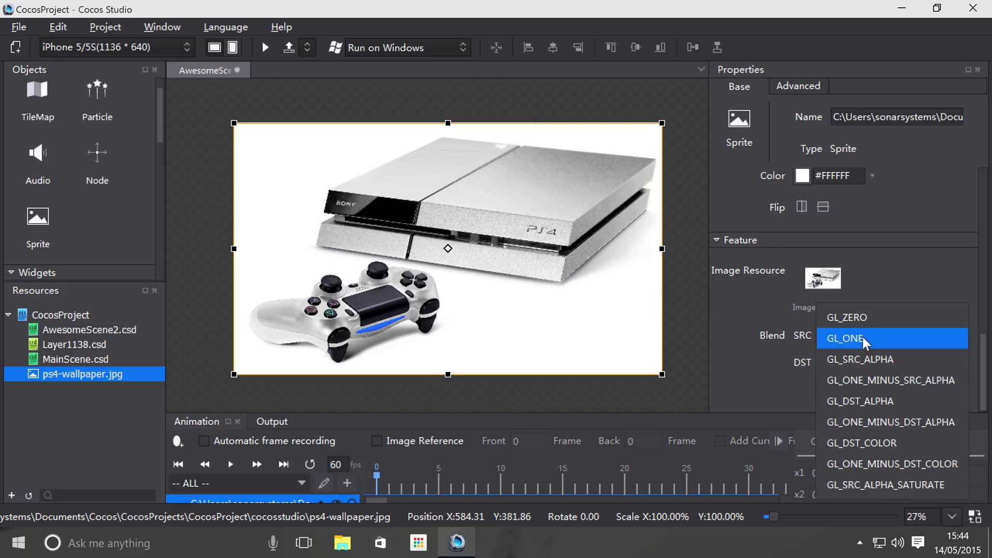
{"action": "left_click", "coordinate": [827, 337]}
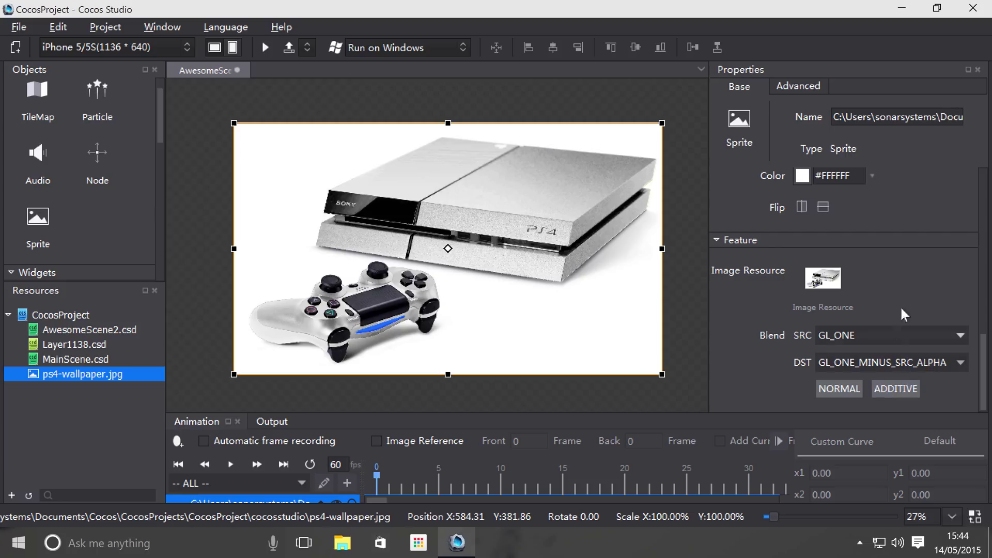
{"action": "left_click", "coordinate": [818, 340]}
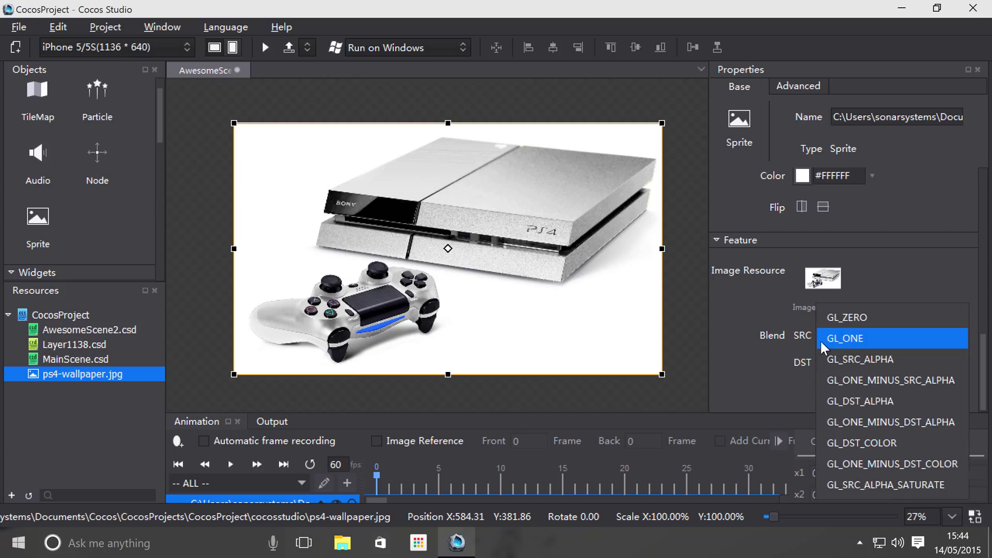
{"action": "left_click", "coordinate": [775, 381]}
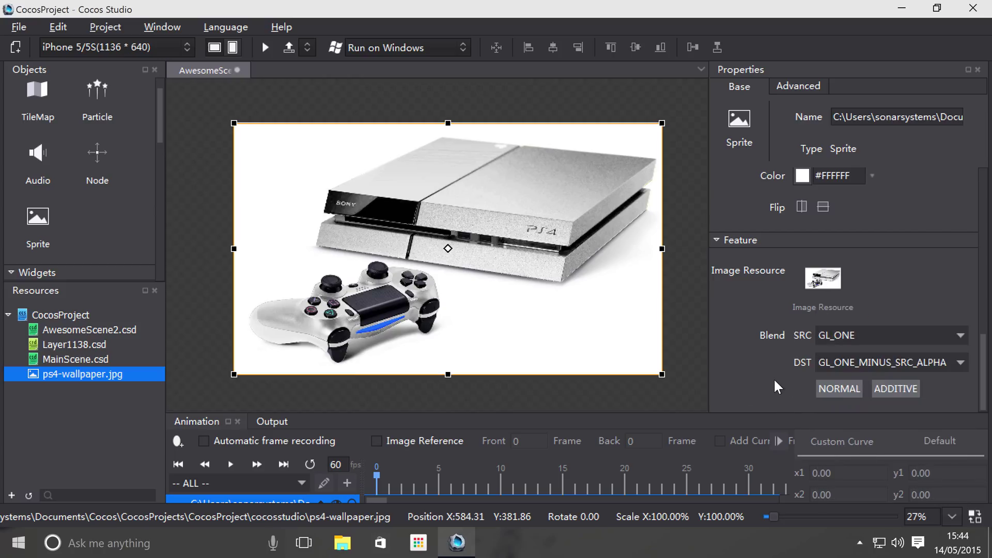
{"action": "left_click", "coordinate": [889, 366]}
{"action": "left_click", "coordinate": [785, 356]}
Try source blend GL_ONE_MINUS_SRC_ALPHA, then GL_DST_COLOR, then return it to GL_ONE.
{"action": "left_click", "coordinate": [865, 335]}
{"action": "left_click", "coordinate": [874, 382]}
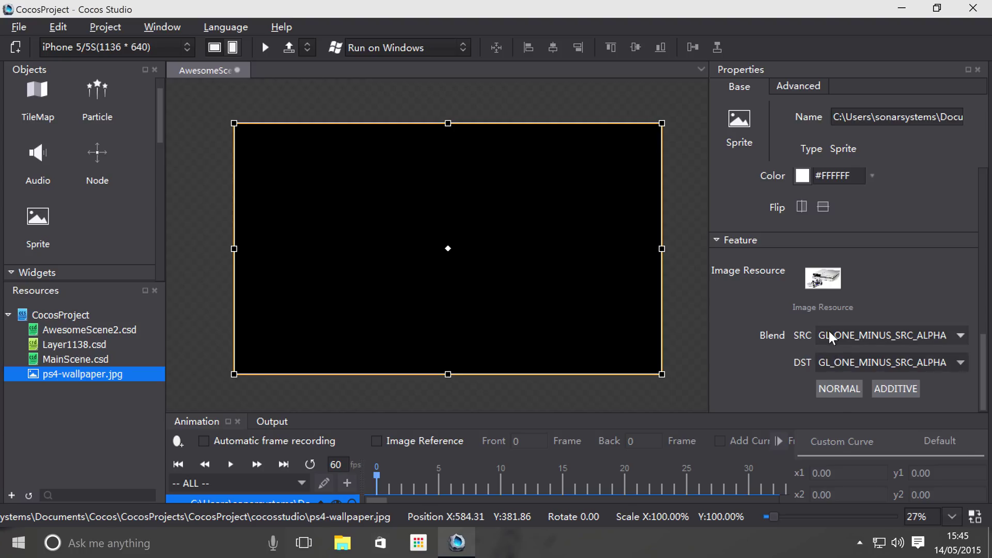
{"action": "left_click", "coordinate": [828, 330]}
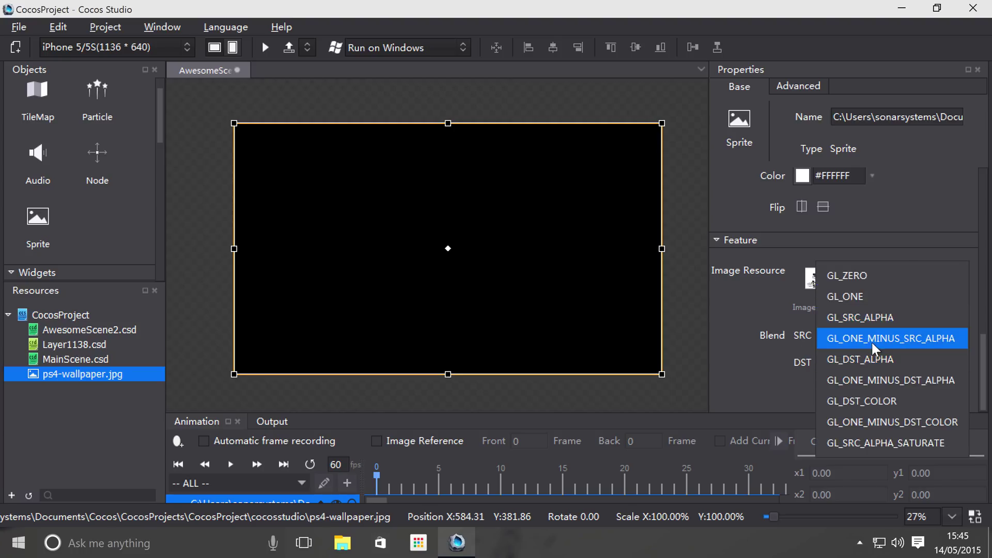
{"action": "left_click", "coordinate": [867, 405]}
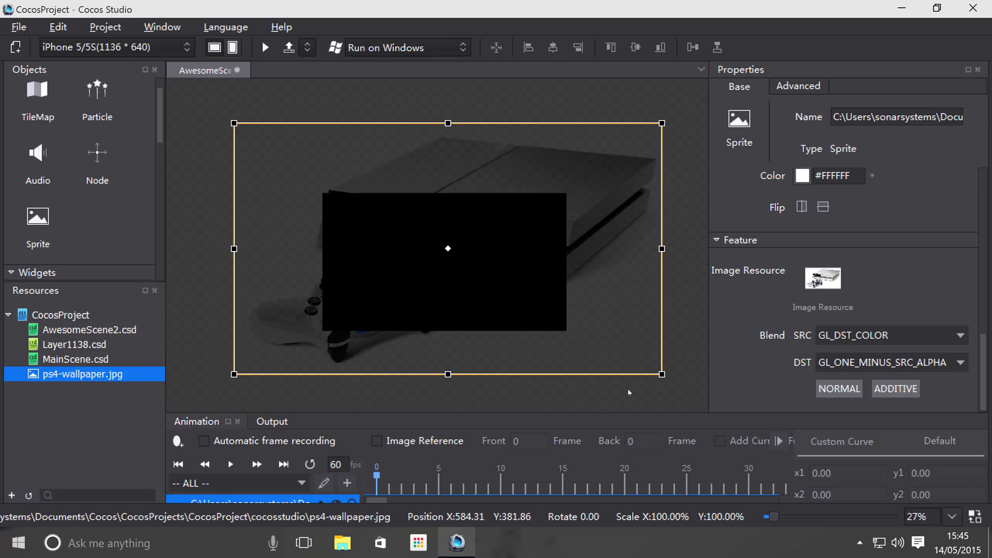
{"action": "left_click", "coordinate": [860, 336]}
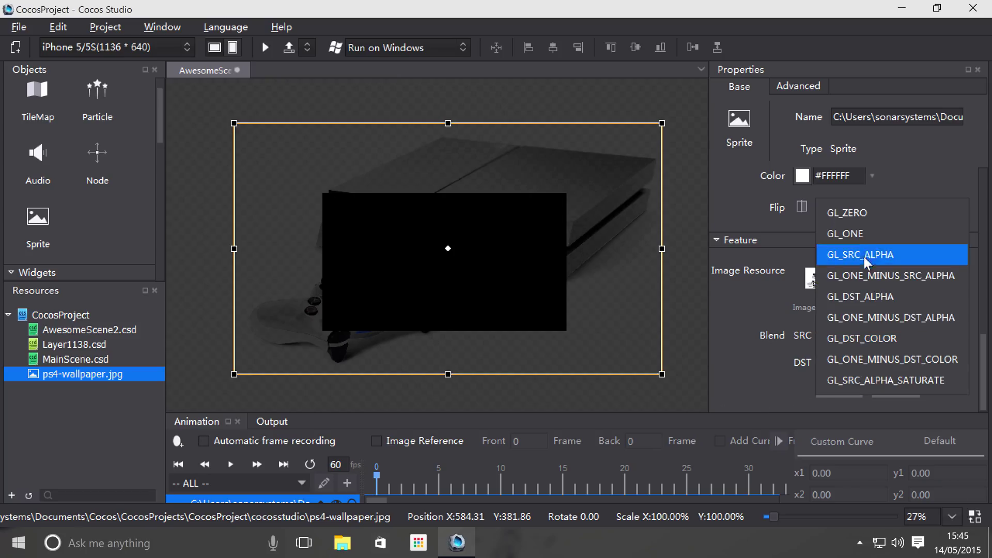
{"action": "left_click", "coordinate": [870, 228]}
Set destination blend to GL_SRC_COLOR, then to GL_ONE_MINUS_SRC_COLOR.
{"action": "left_click", "coordinate": [849, 358]}
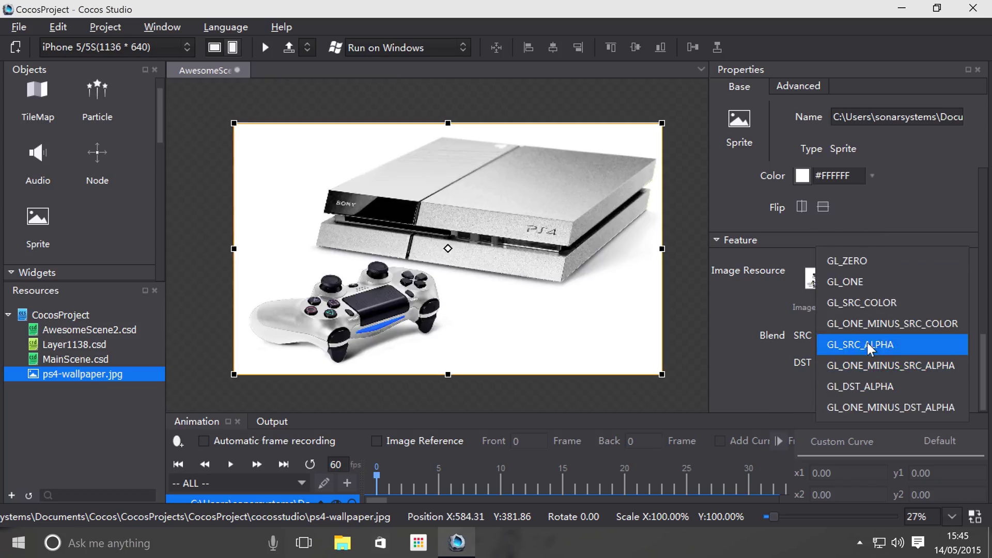
{"action": "left_click", "coordinate": [894, 308]}
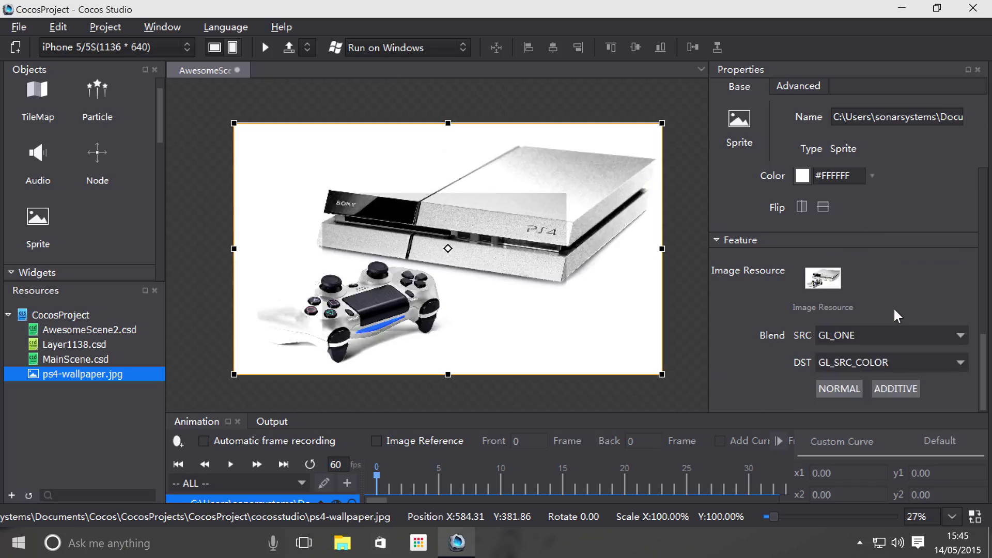
{"action": "left_click", "coordinate": [858, 365]}
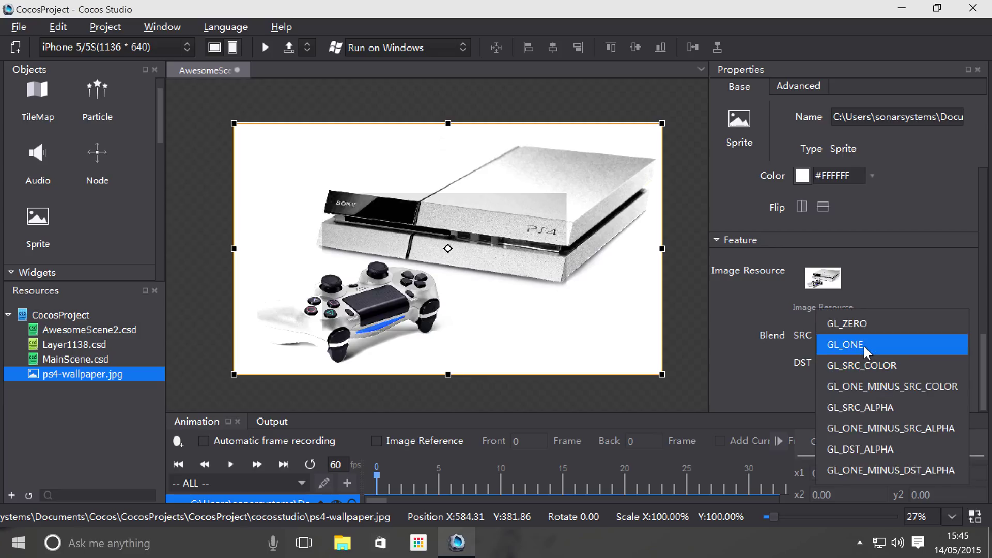
{"action": "left_click", "coordinate": [862, 385]}
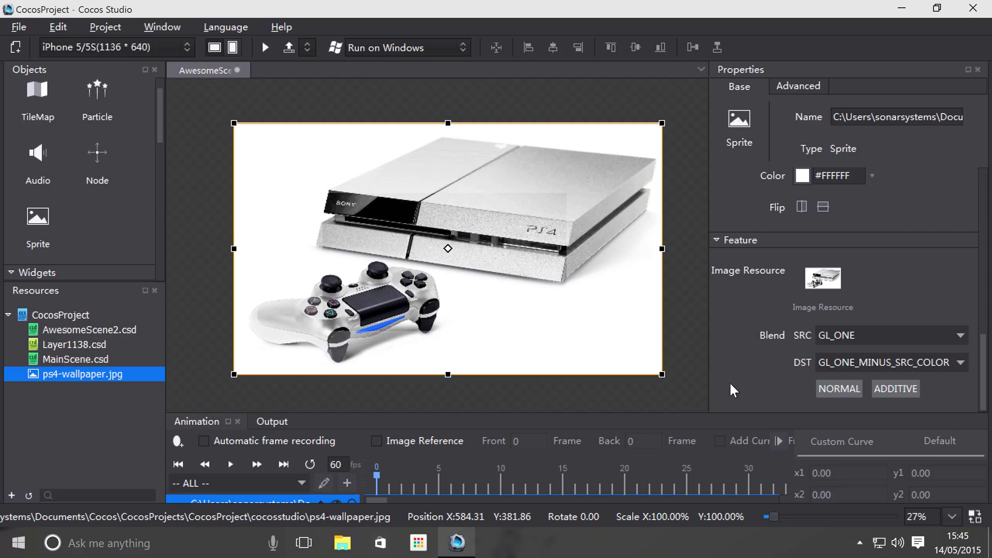
Toggle between the NORMAL and ADDITIVE blend presets twice, then delete the sprite.
{"action": "left_click", "coordinate": [835, 386]}
{"action": "left_click", "coordinate": [893, 388]}
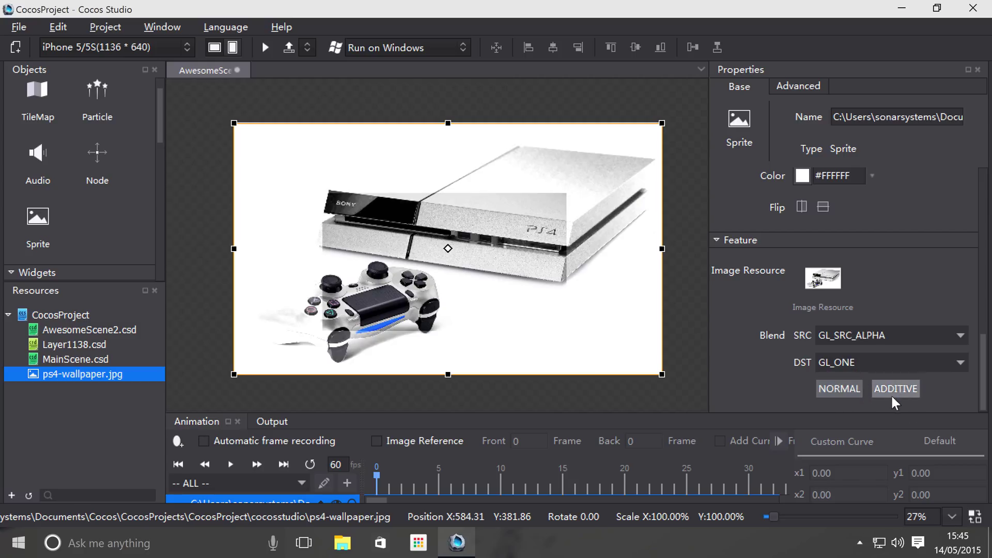
{"action": "left_click", "coordinate": [845, 385]}
{"action": "left_click", "coordinate": [885, 388]}
{"action": "key", "text": "Delete"}
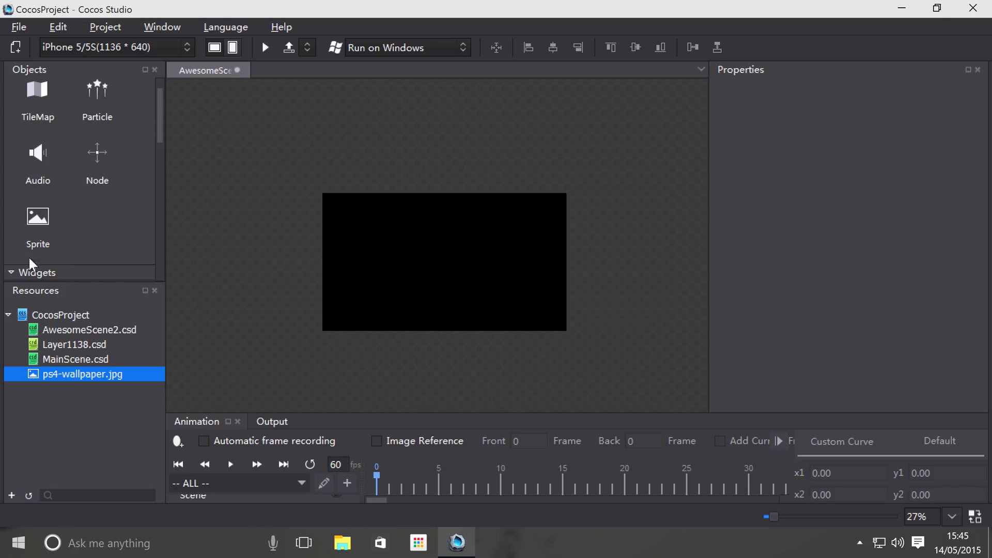
Drop a new Sprite_4 onto the canvas and assign it the ps4-wallpaper.jpg image.
{"action": "left_click_drag", "start_coordinate": [29, 259], "coordinate": [432, 263]}
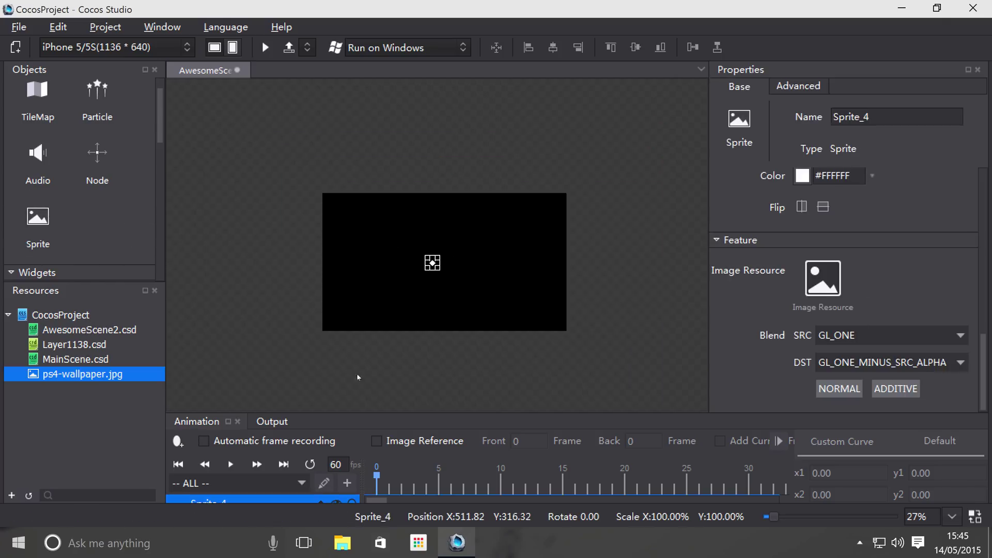
{"action": "left_click_drag", "start_coordinate": [77, 374], "coordinate": [827, 279]}
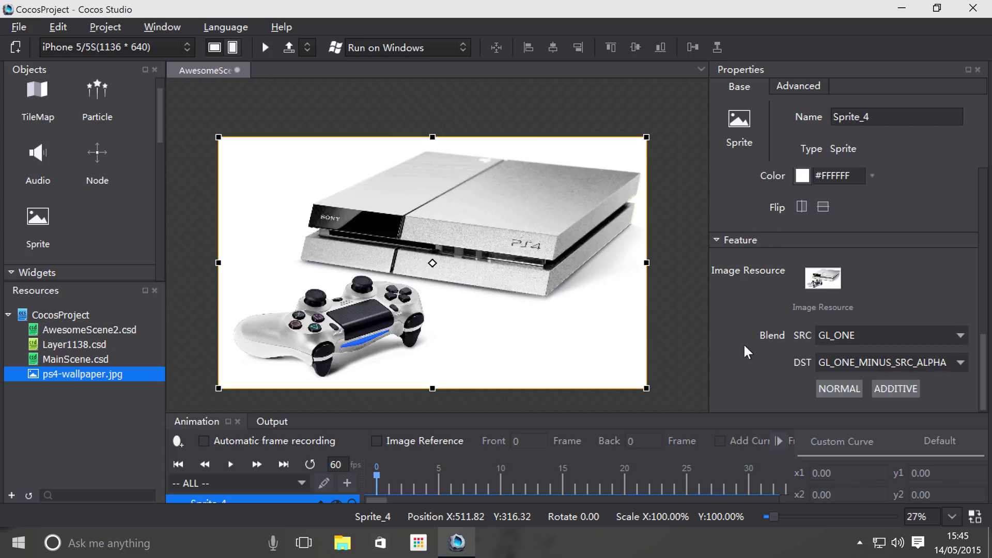